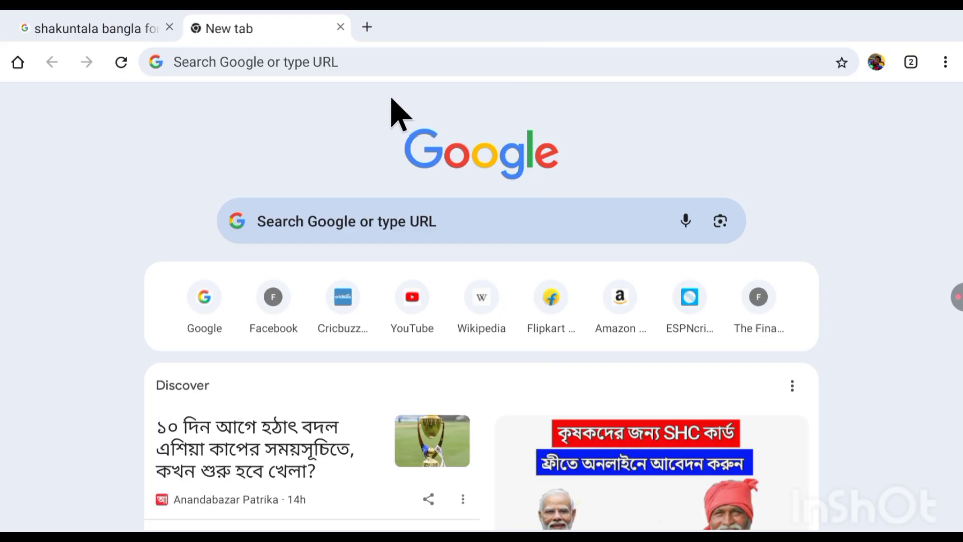
# Search Google for 'prodhan certificate' from the Chrome address bar
pyautogui.click(241, 71)
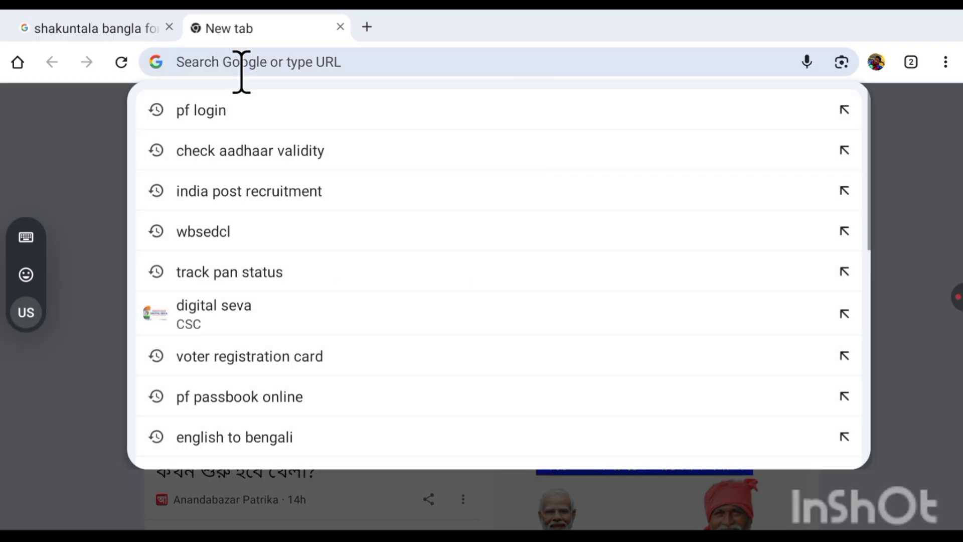
pyautogui.write('prodh')
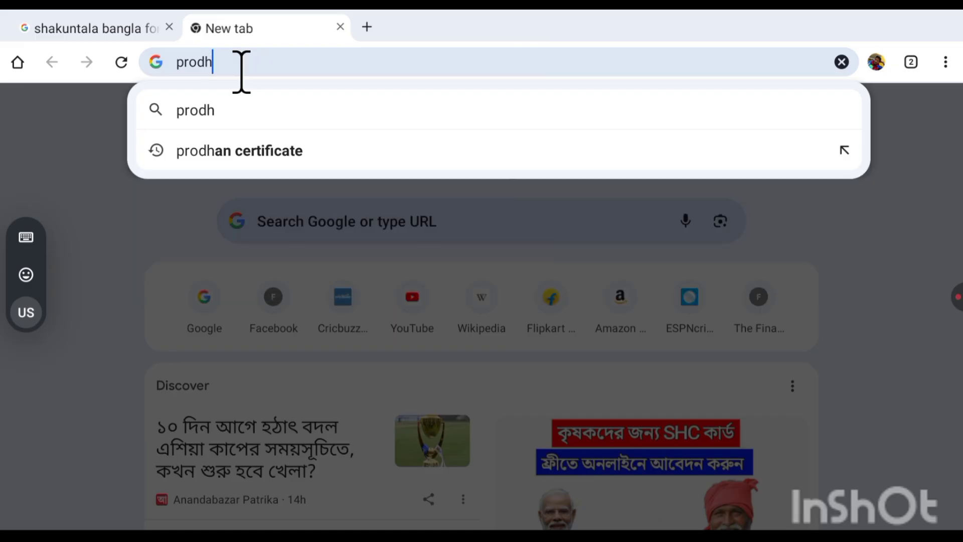
pyautogui.press('Down')
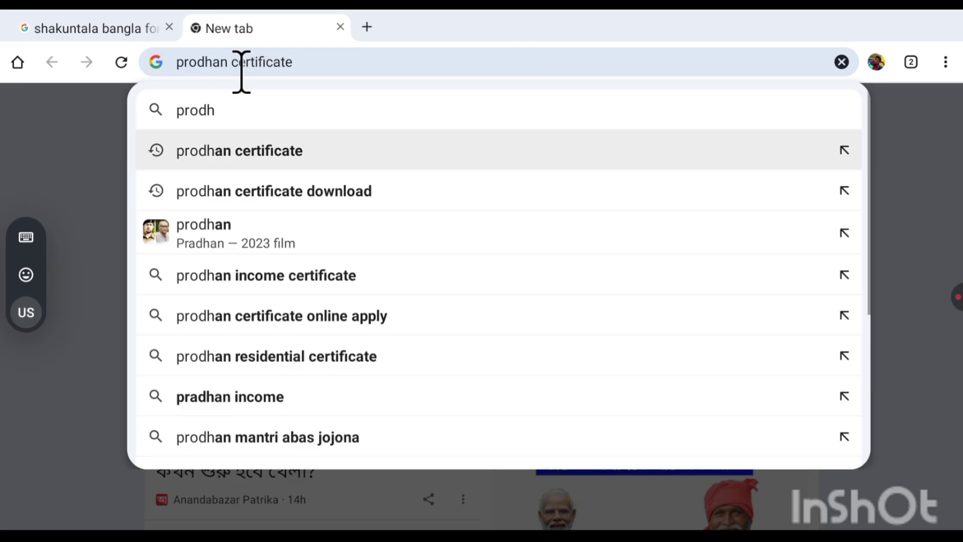
pyautogui.press('Return')
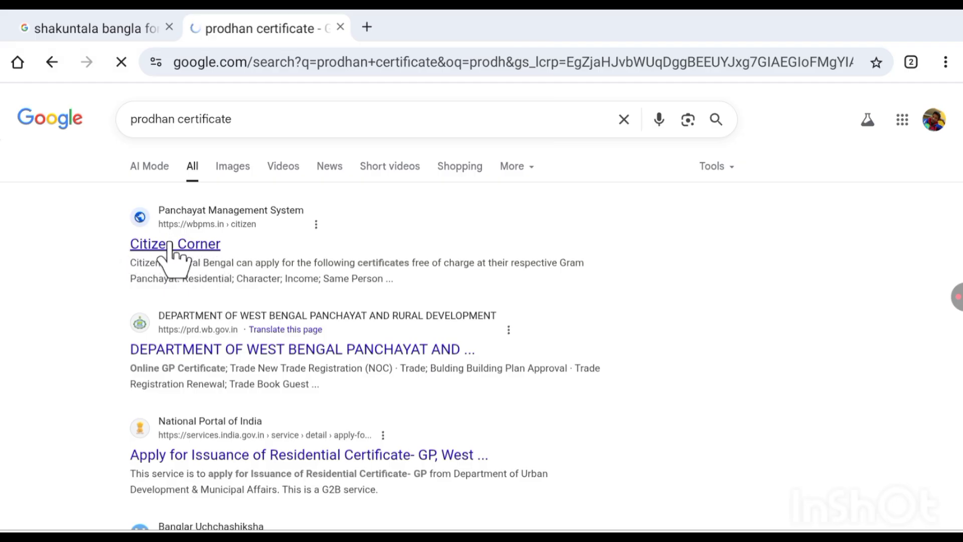
# Open the Citizen Corner result and tick the declaration to apply to the Gram Panchayat Pradhan
pyautogui.click(175, 244)
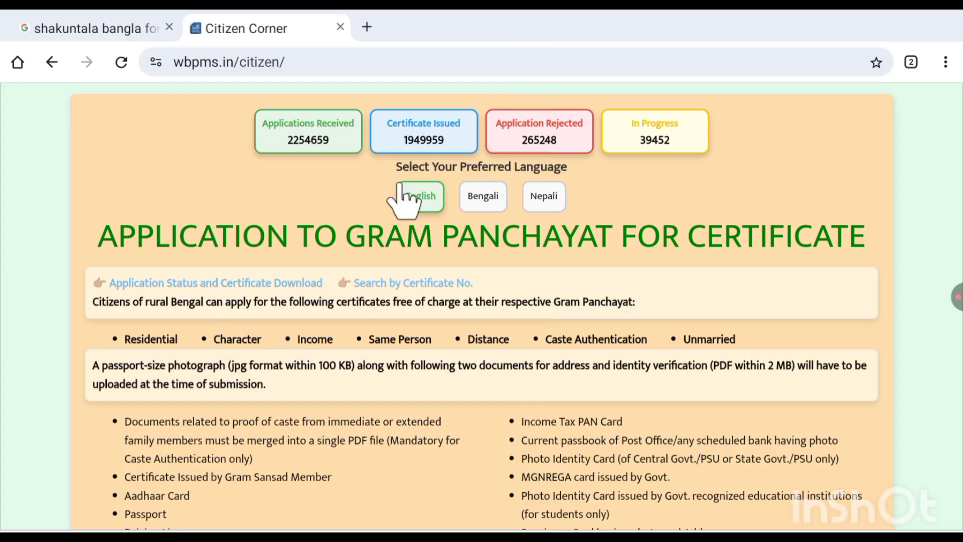
pyautogui.scroll(-5, 402, 195)
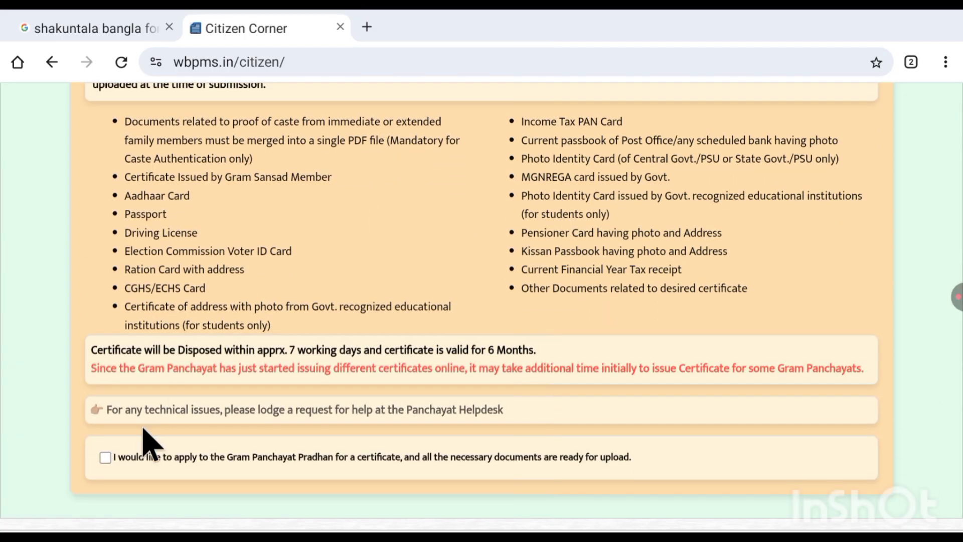
pyautogui.click(105, 457)
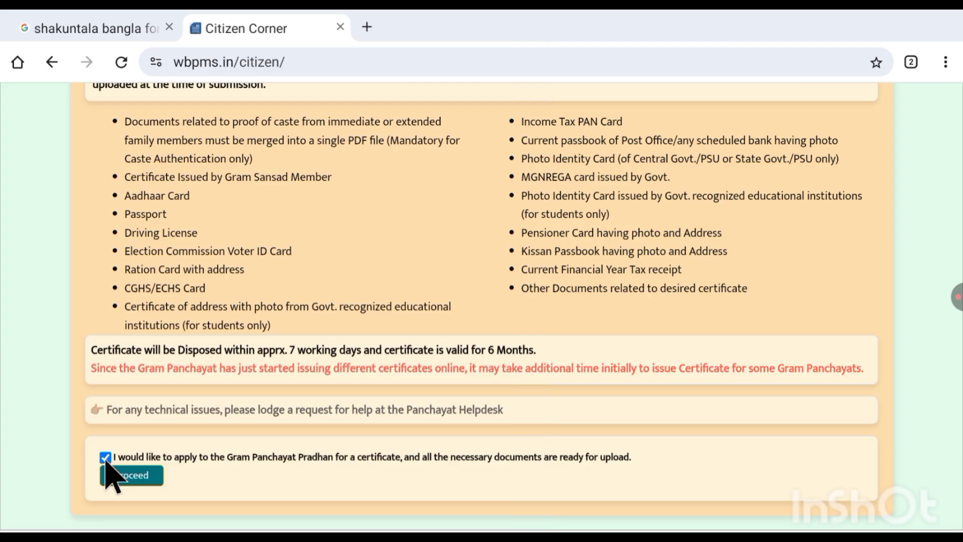
# Proceed to citizen sign-up, enter the applicant's mobile number and request an OTP
pyautogui.click(140, 477)
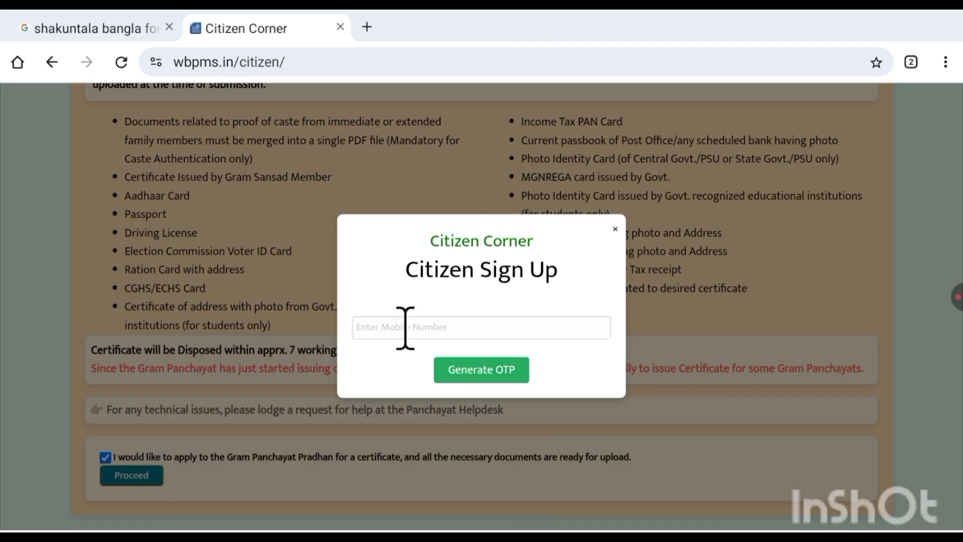
pyautogui.click(379, 328)
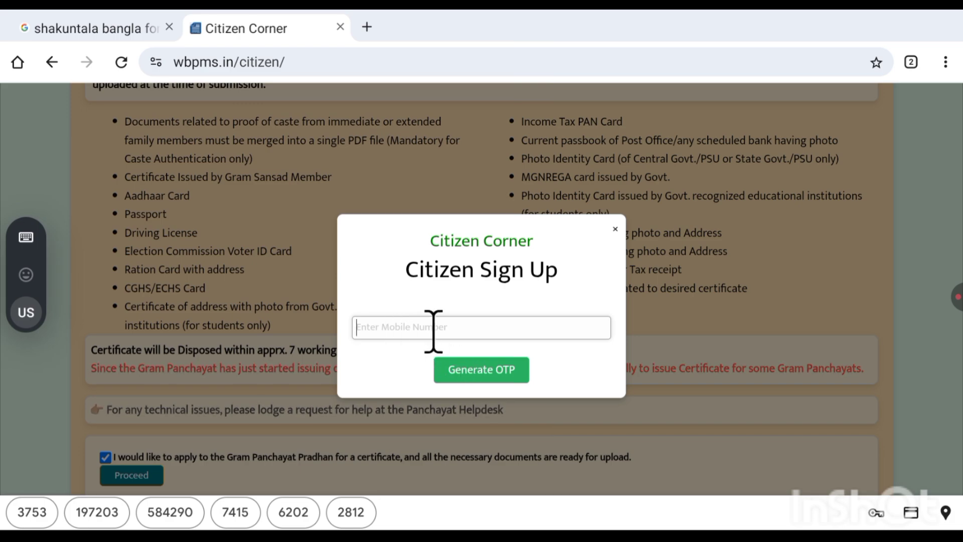
pyautogui.write('86')
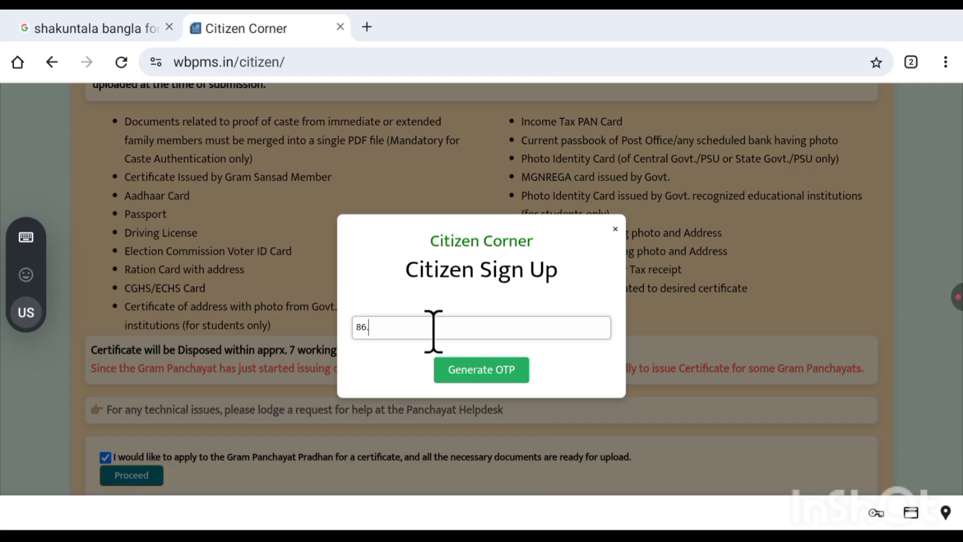
pyautogui.write('37**')
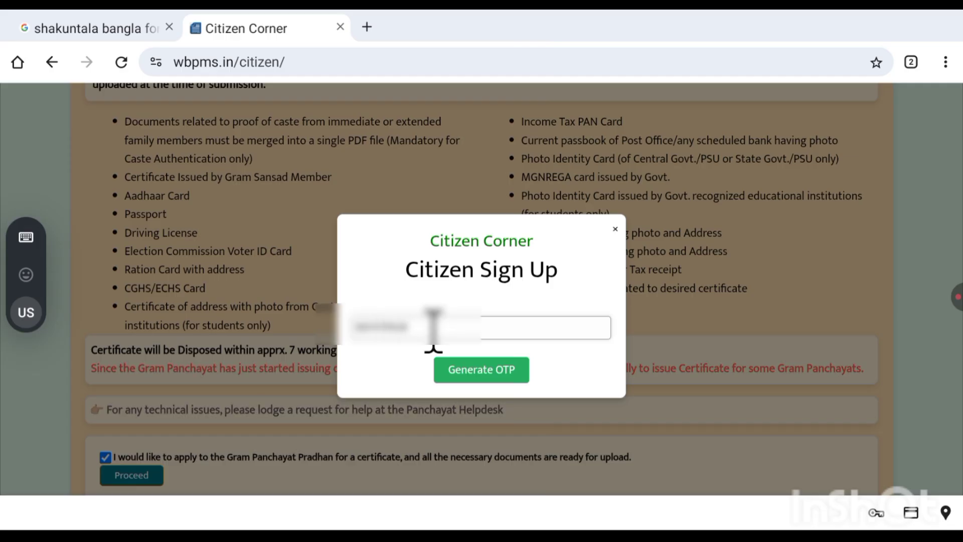
pyautogui.click(480, 372)
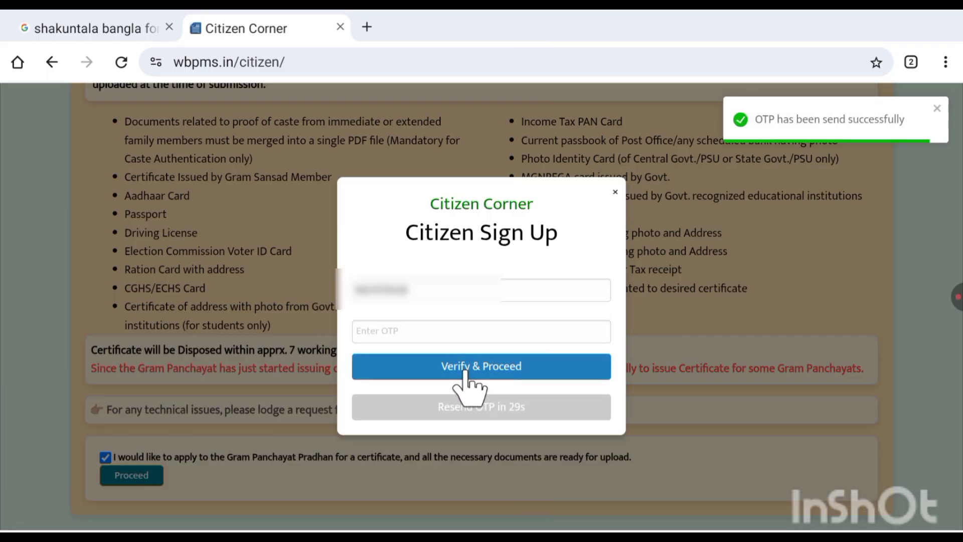
# Enter the received OTP and verify it to open the application form
pyautogui.click(365, 332)
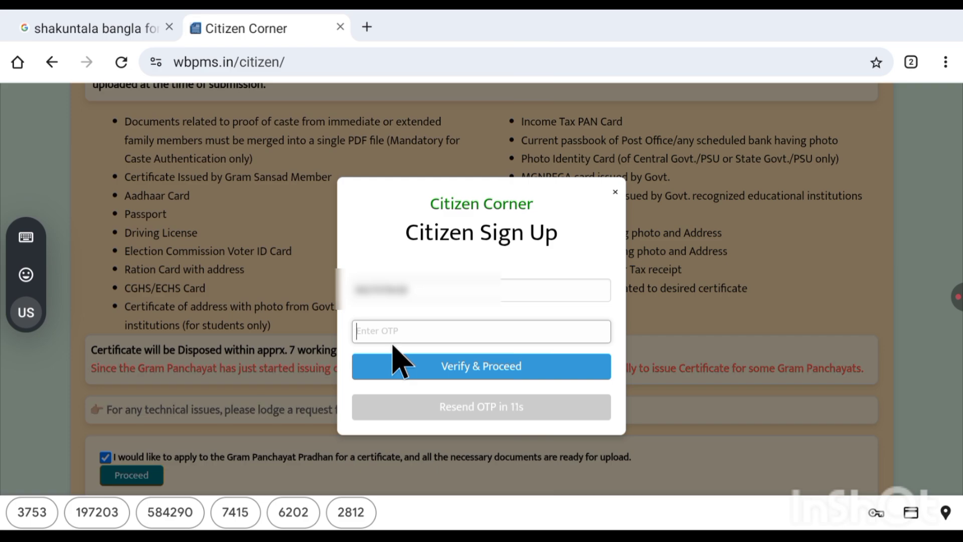
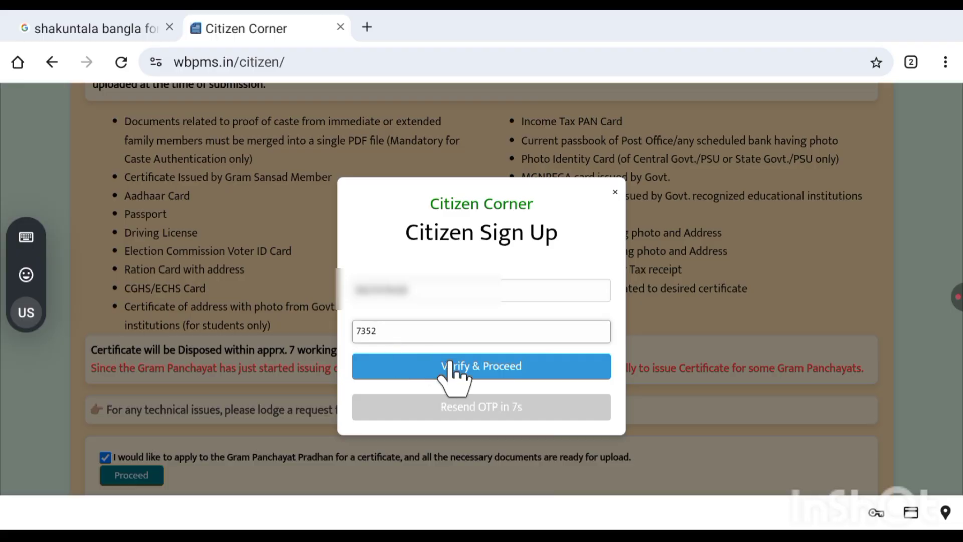
pyautogui.click(450, 370)
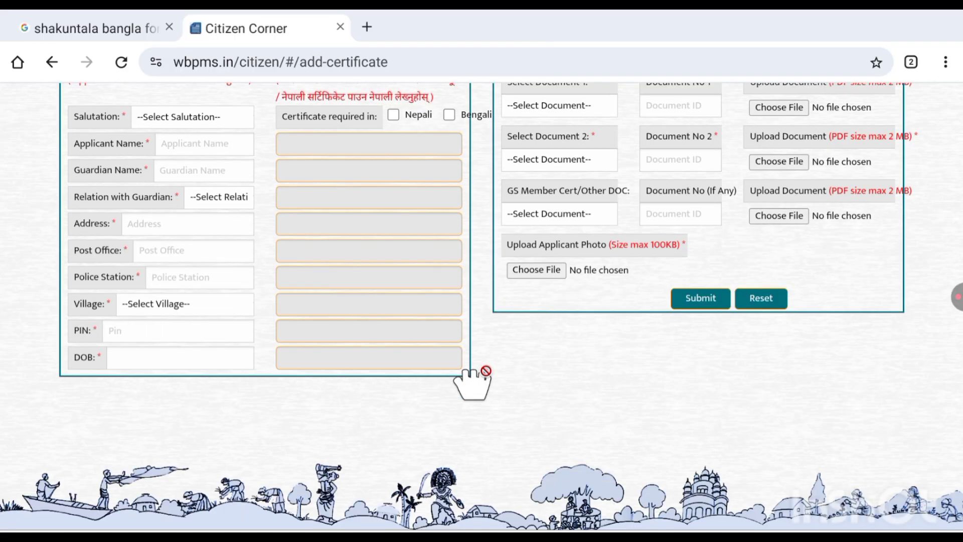
# Set the district to MALDA and the block to GAZOLE
pyautogui.scroll(6, 466, 378)
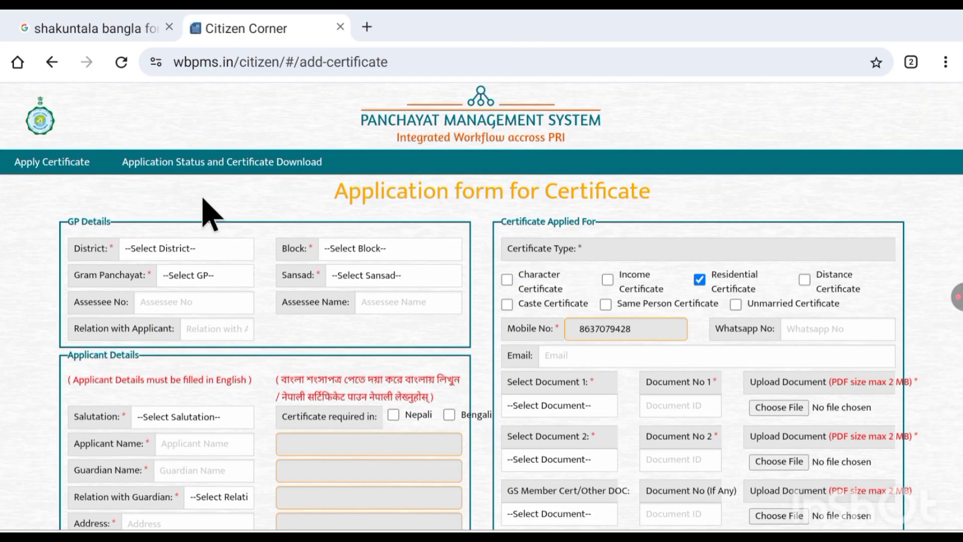
pyautogui.click(145, 251)
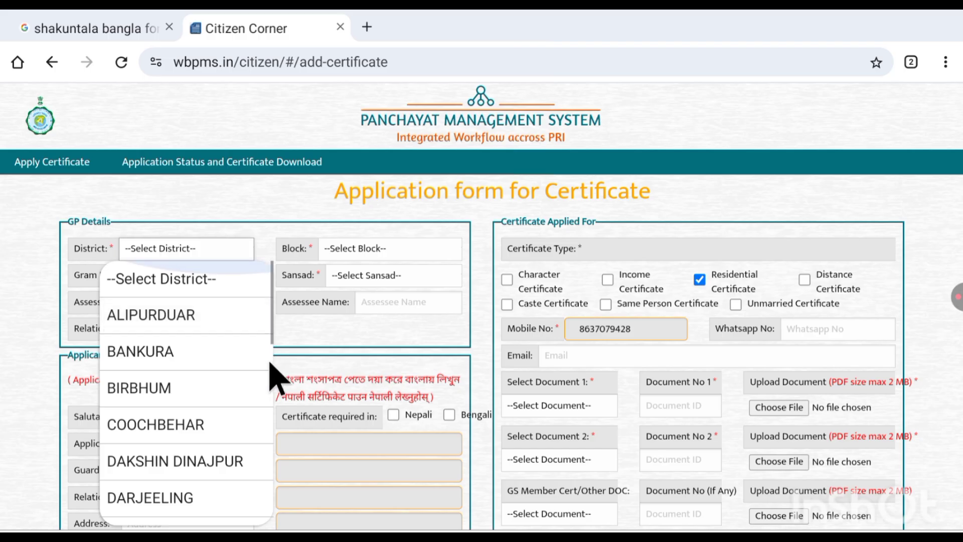
pyautogui.press('Down')
pyautogui.press('Down')
pyautogui.press('Down')
pyautogui.press('Down')
pyautogui.press('Down')
pyautogui.press('Down')
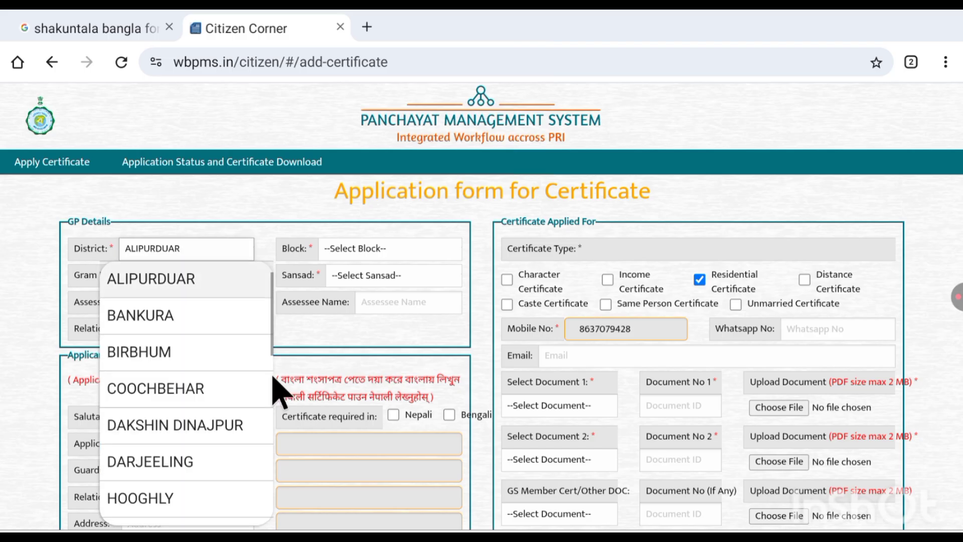
pyautogui.press('Return')
pyautogui.press('Down')
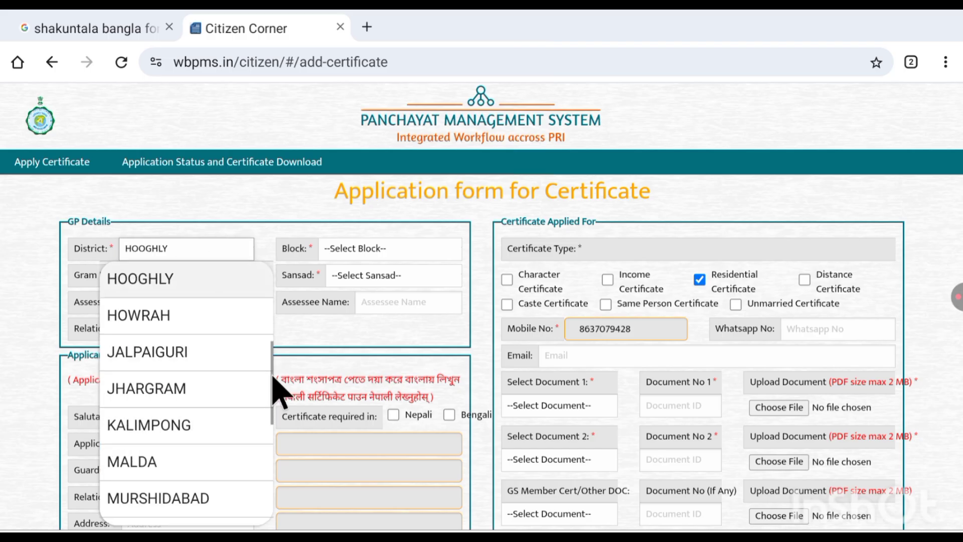
pyautogui.click(131, 466)
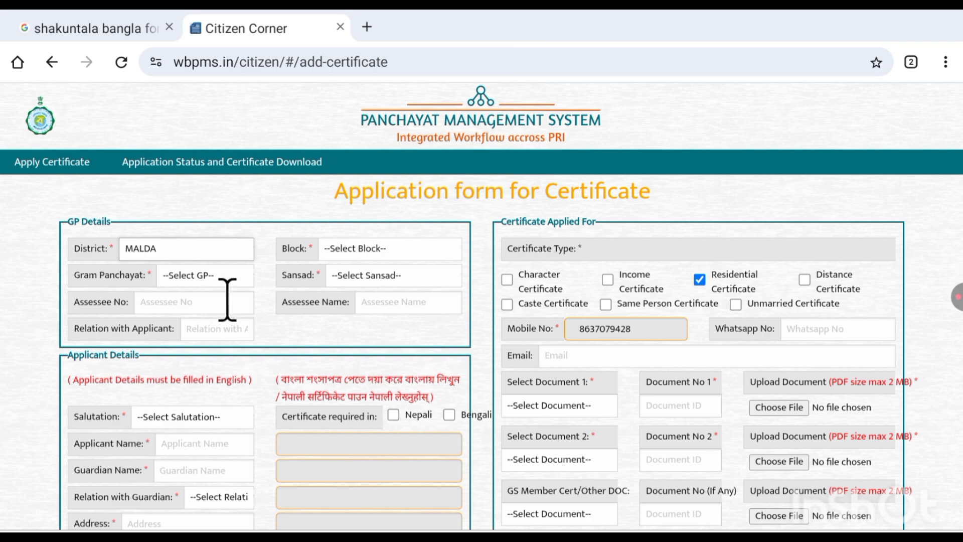
pyautogui.click(362, 251)
pyautogui.click(348, 462)
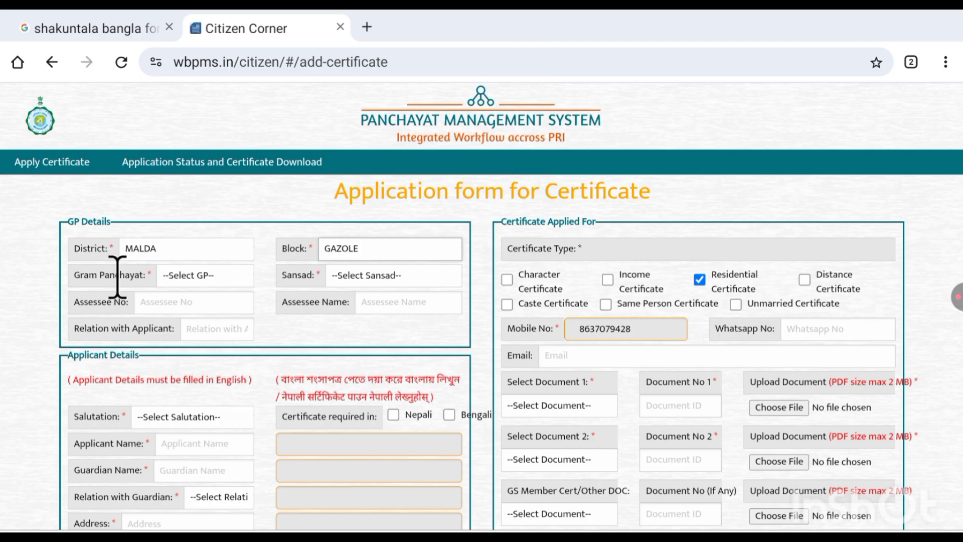
# Choose BABUPUR as Gram Panchayat and BABUPUR sansad II as Sansad
pyautogui.click(195, 276)
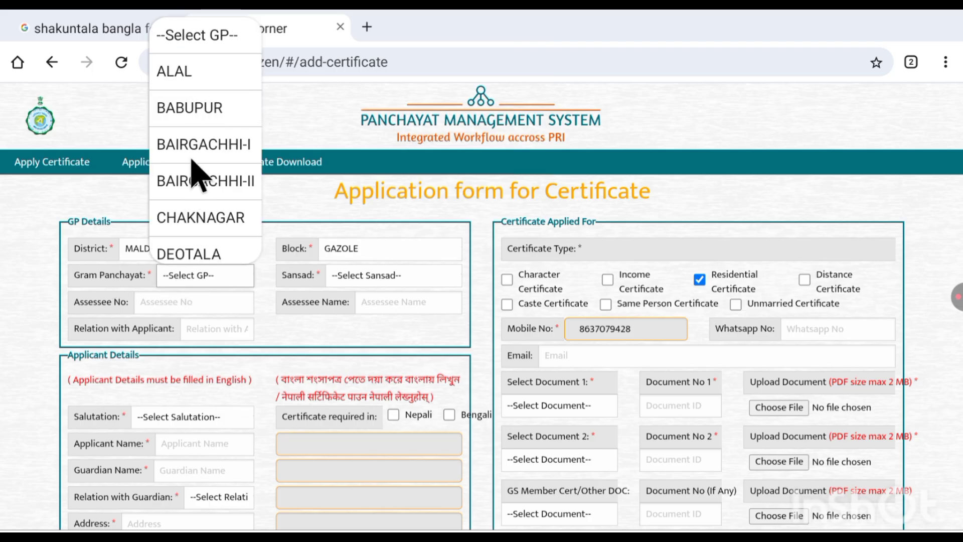
pyautogui.click(189, 108)
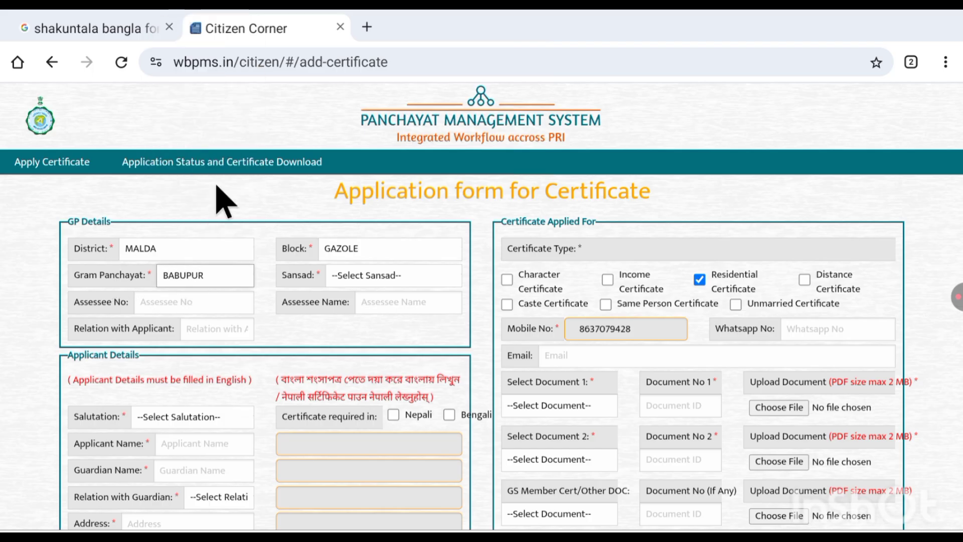
pyautogui.click(350, 280)
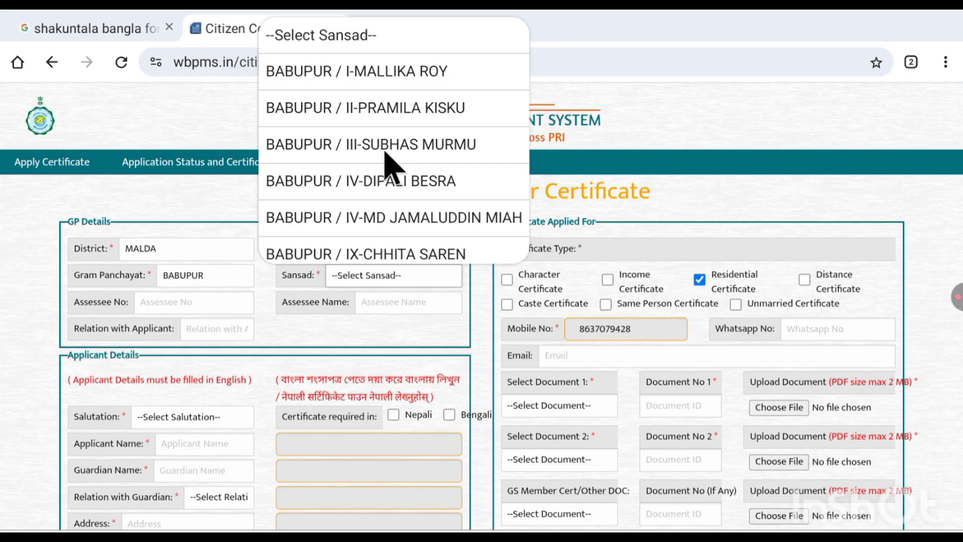
pyautogui.click(358, 111)
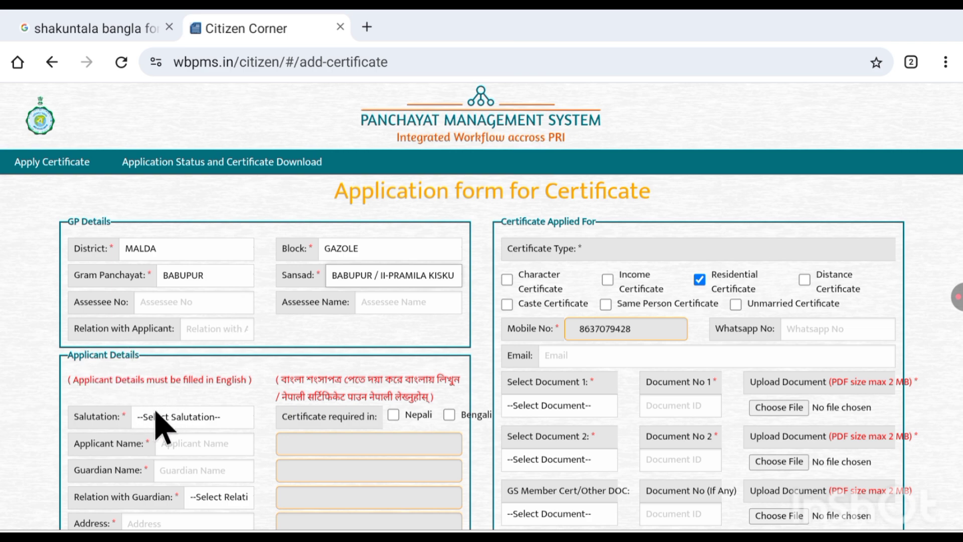
# Set the salutation to Mr. and enter the applicant's name
pyautogui.press('Down')
pyautogui.press('Down')
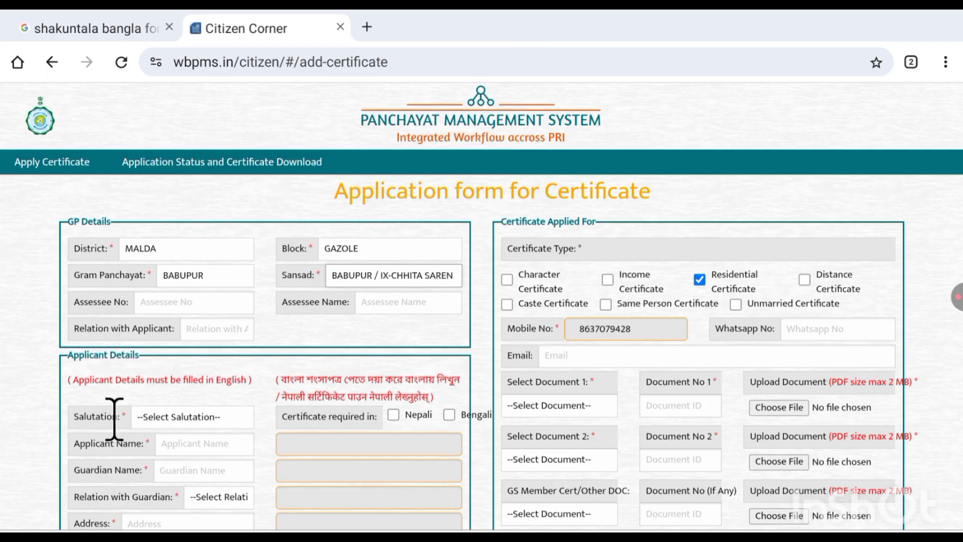
pyautogui.click(153, 421)
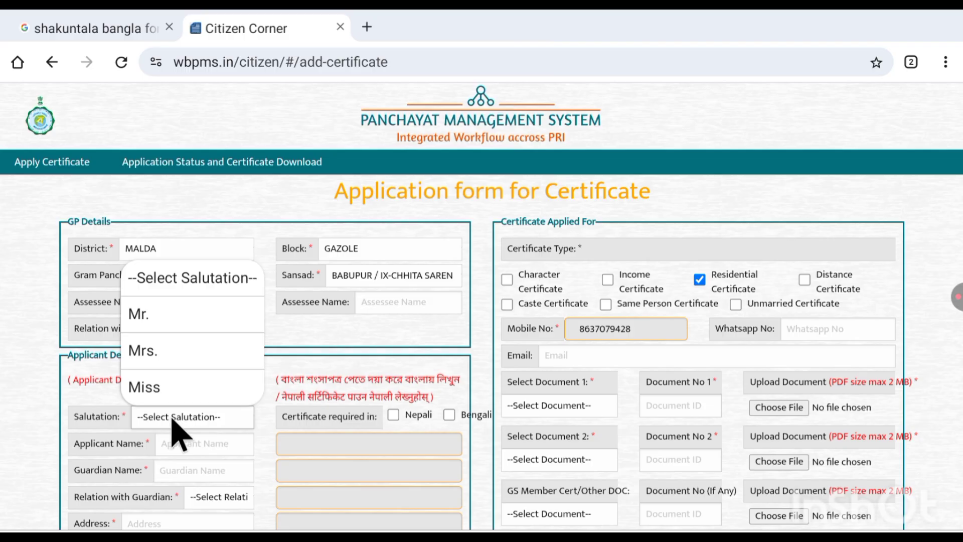
pyautogui.click(150, 315)
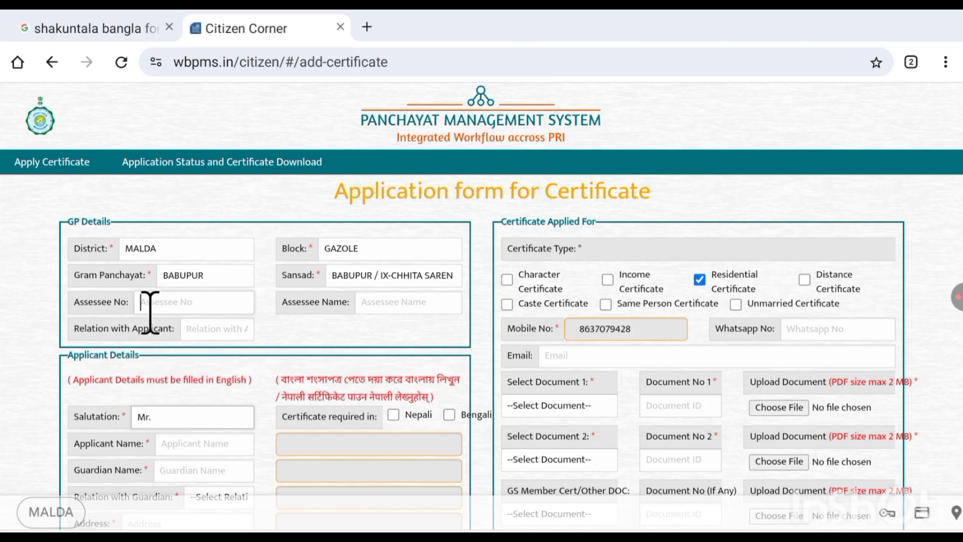
pyautogui.click(170, 448)
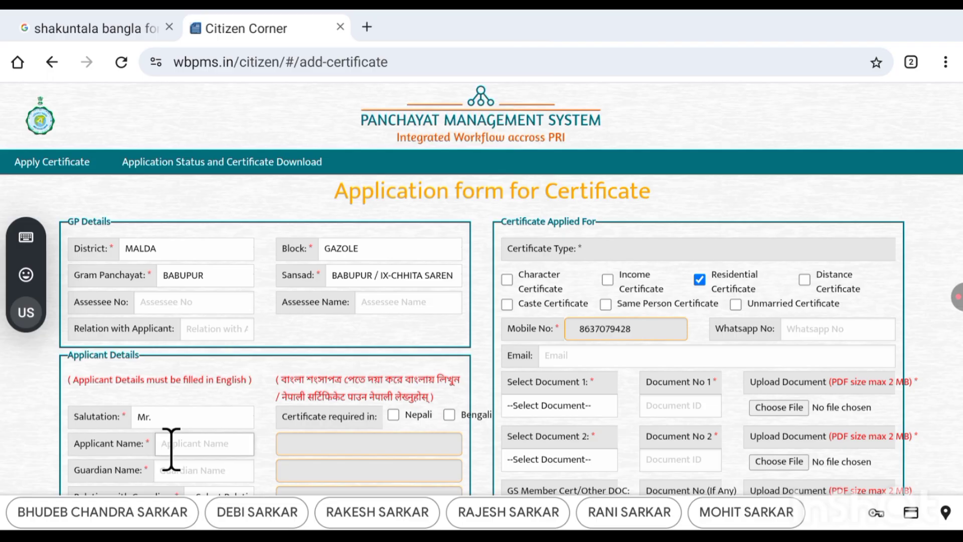
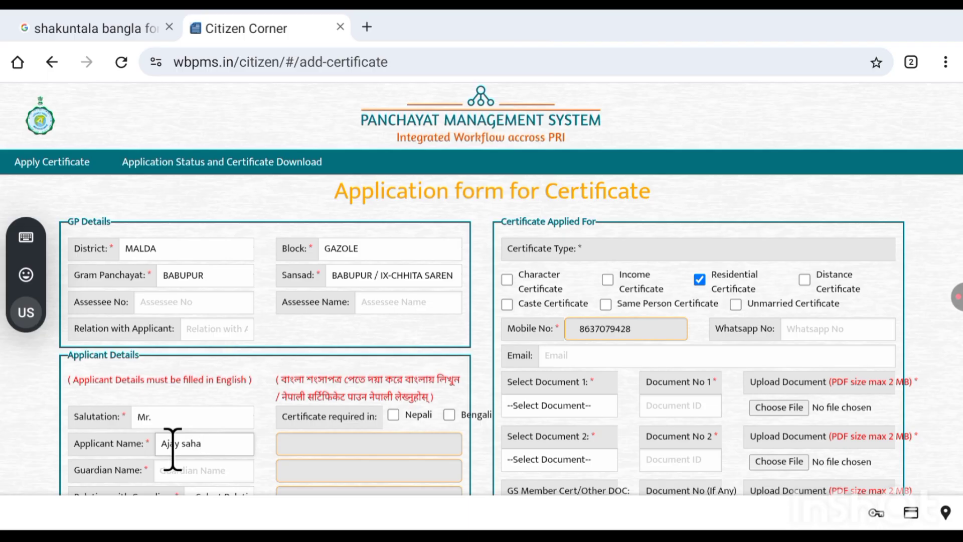
# Enter the guardian's name and set the relation with guardian to Father
pyautogui.scroll(-4, 286, 365)
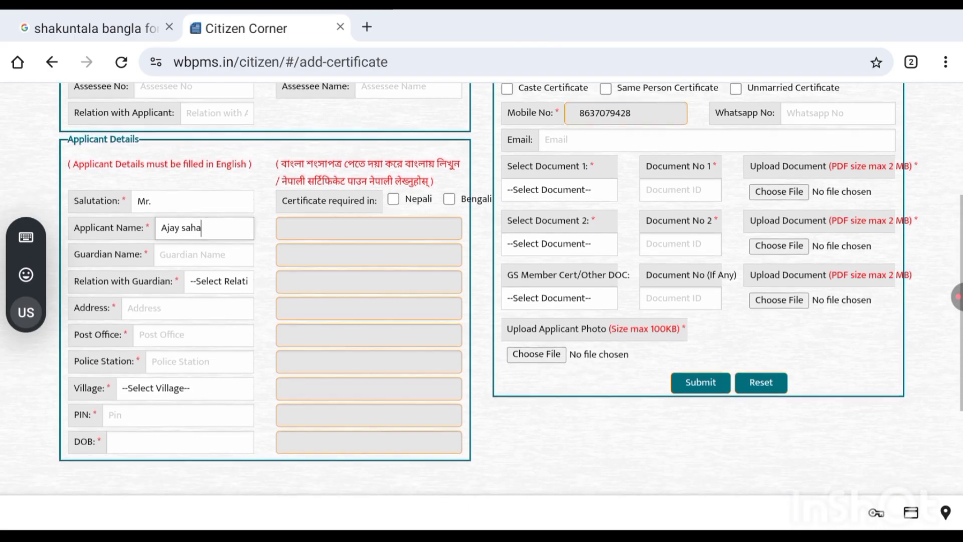
pyautogui.scroll(-1, 300, 365)
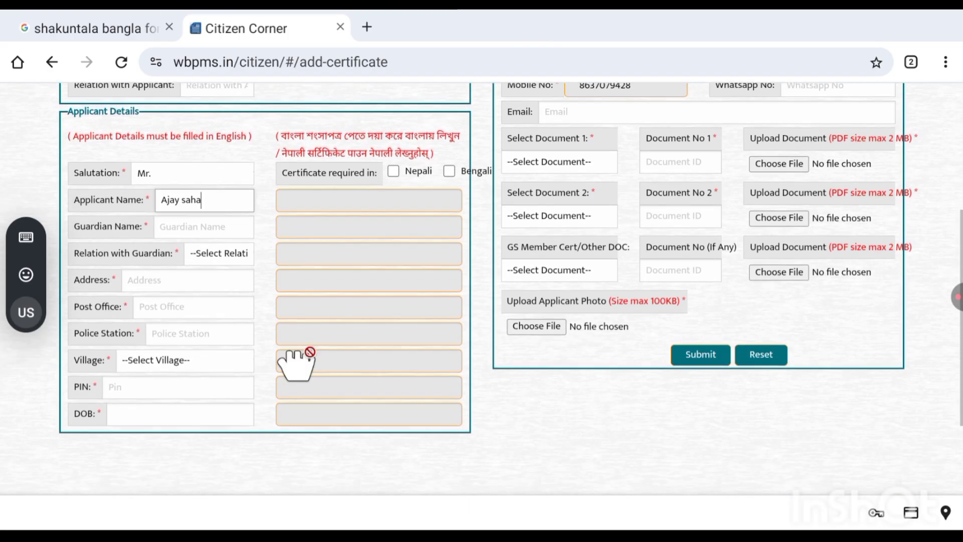
pyautogui.click(176, 224)
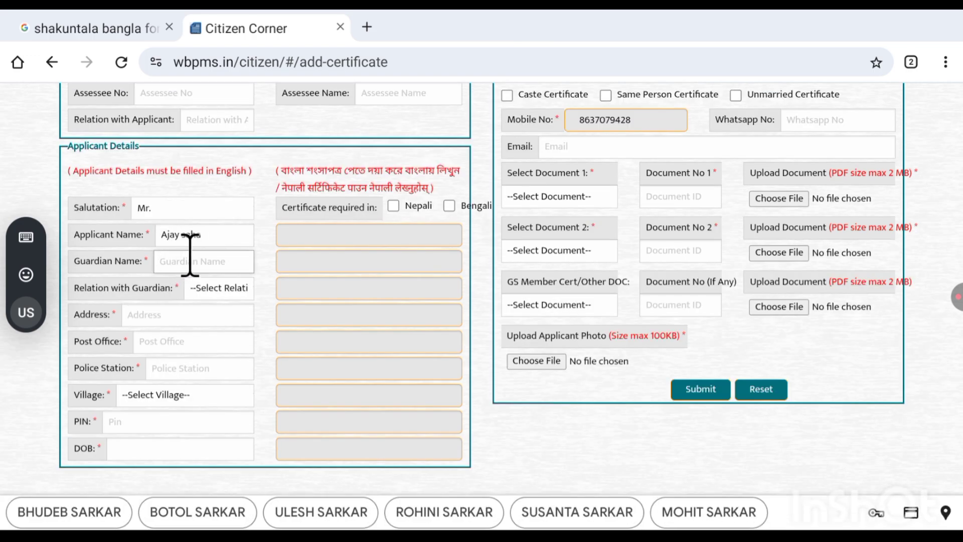
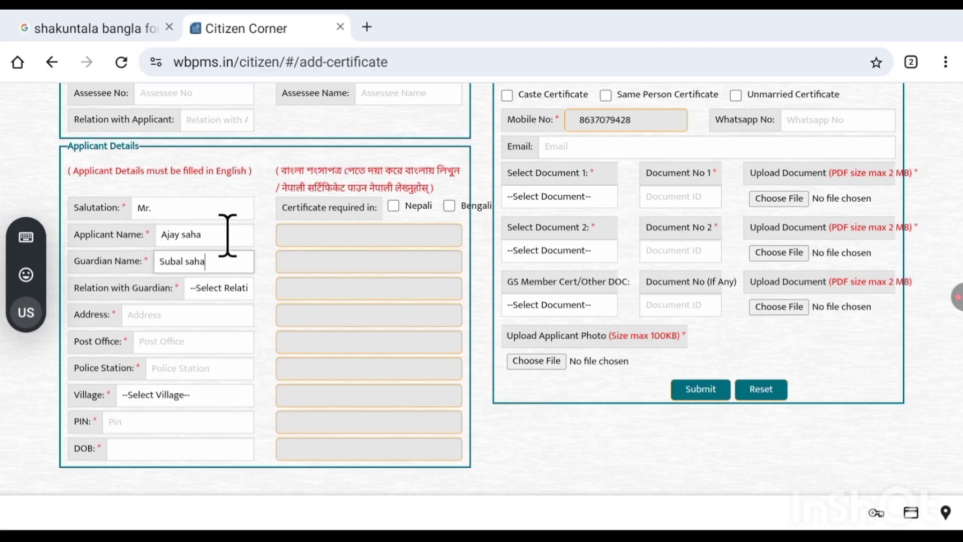
pyautogui.press('Tab')
pyautogui.click(211, 289)
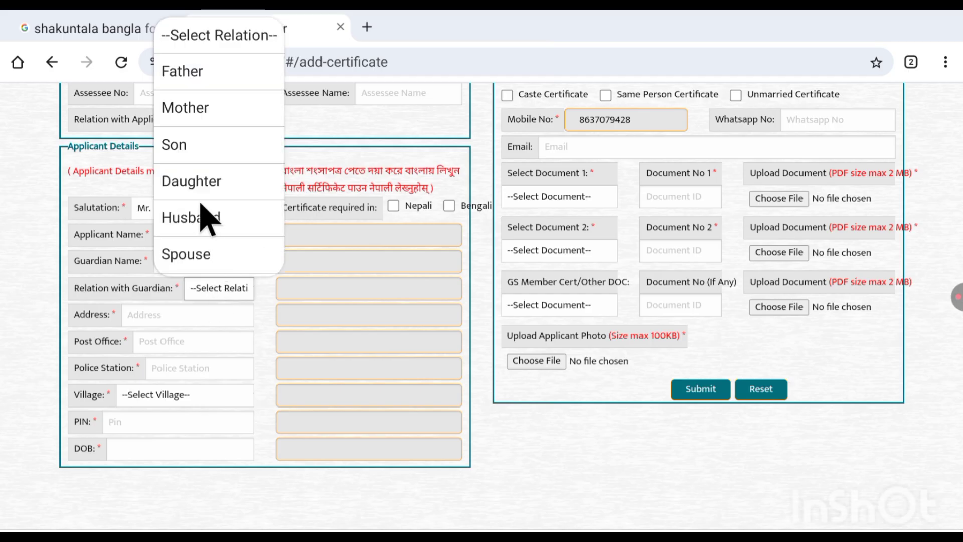
pyautogui.click(185, 74)
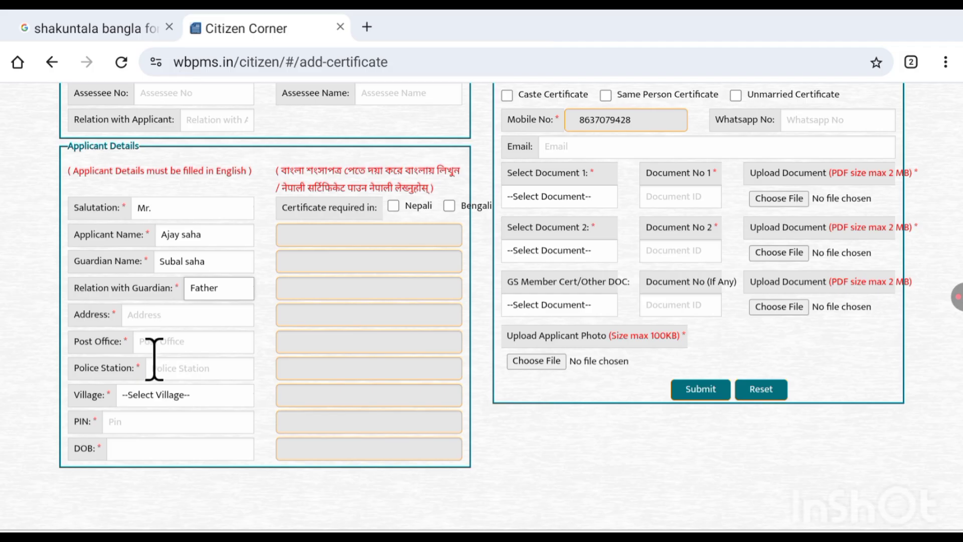
# Fill in the address fields with village MACHHIMPUR, leaving date of birth empty
pyautogui.click(150, 316)
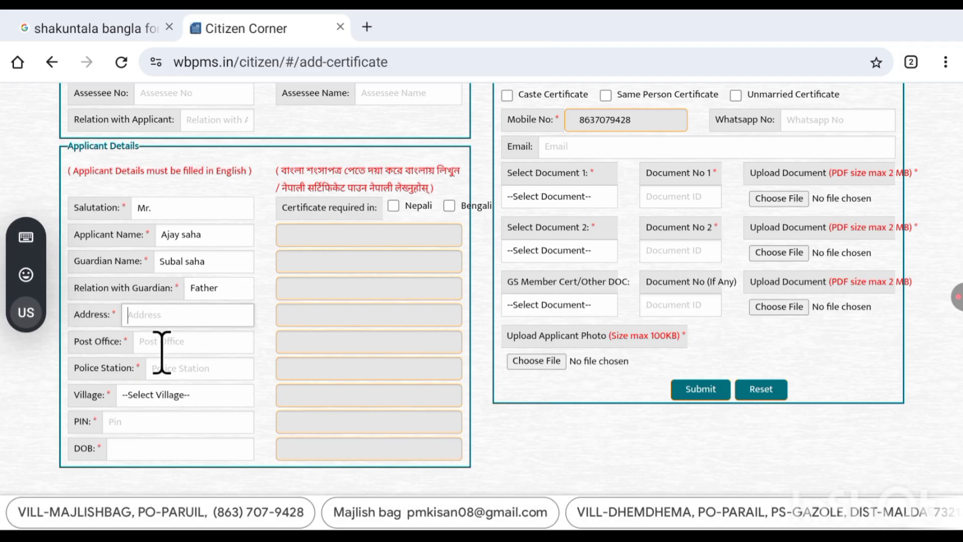
pyautogui.click(145, 338)
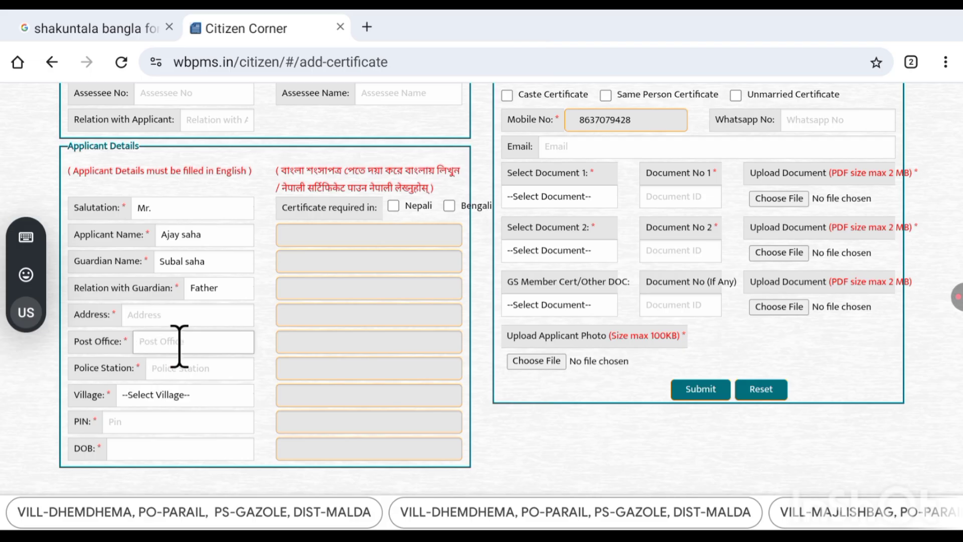
pyautogui.click(164, 370)
pyautogui.click(150, 396)
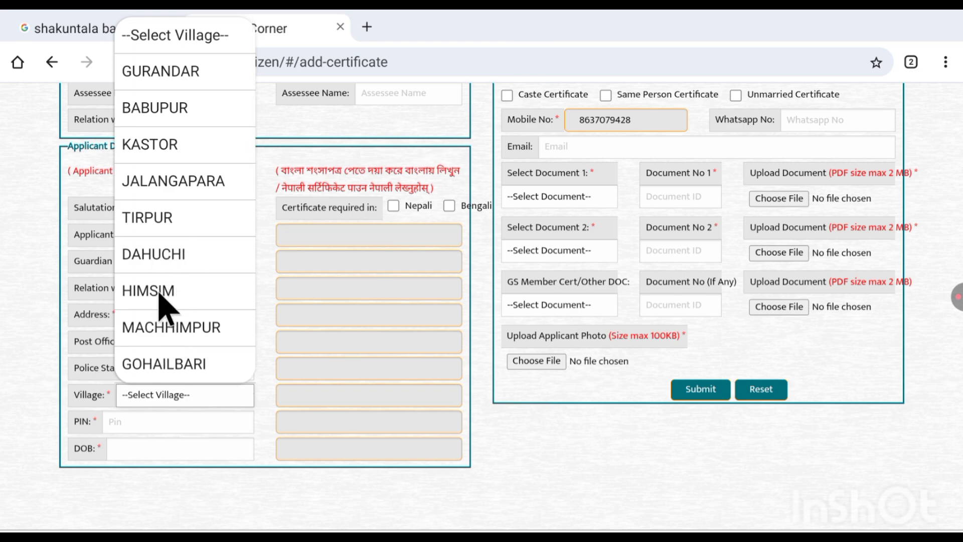
pyautogui.click(175, 333)
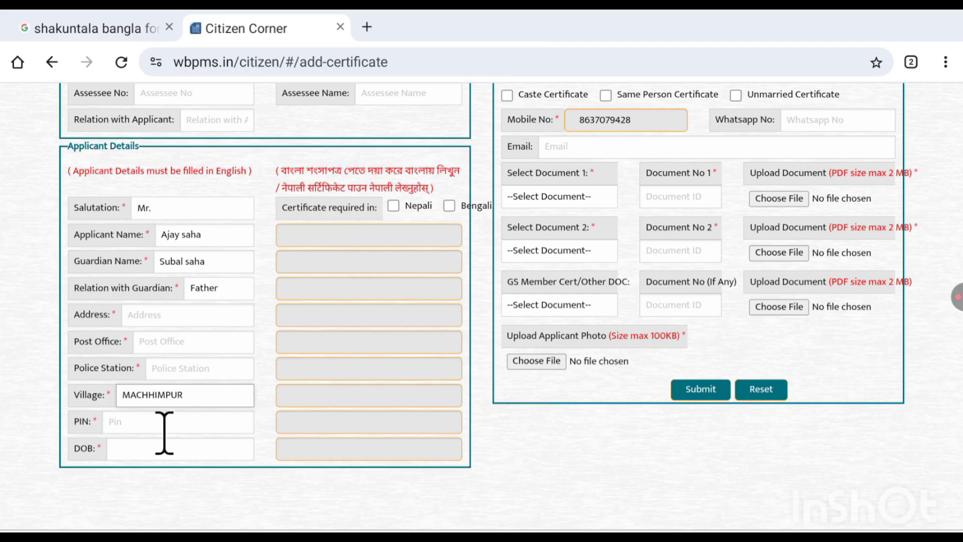
pyautogui.click(113, 423)
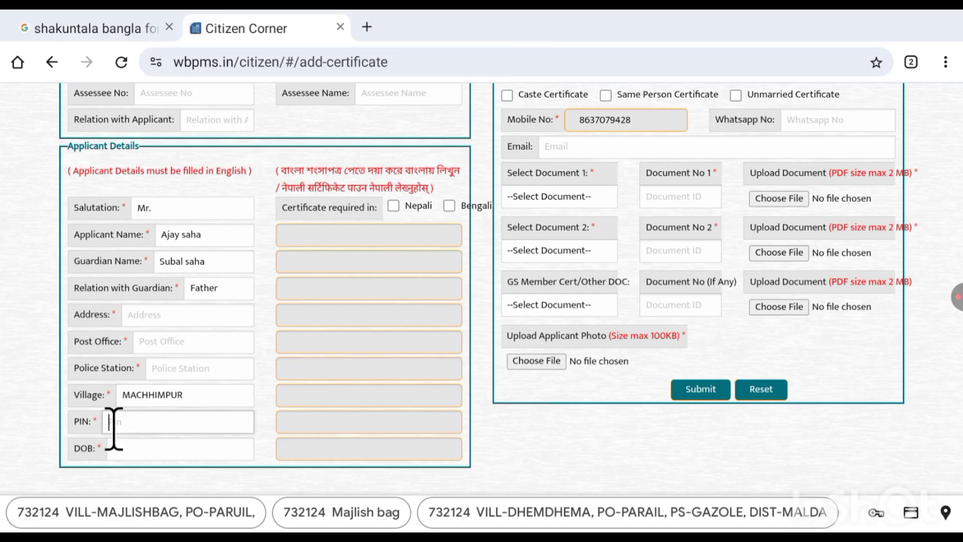
pyautogui.click(121, 448)
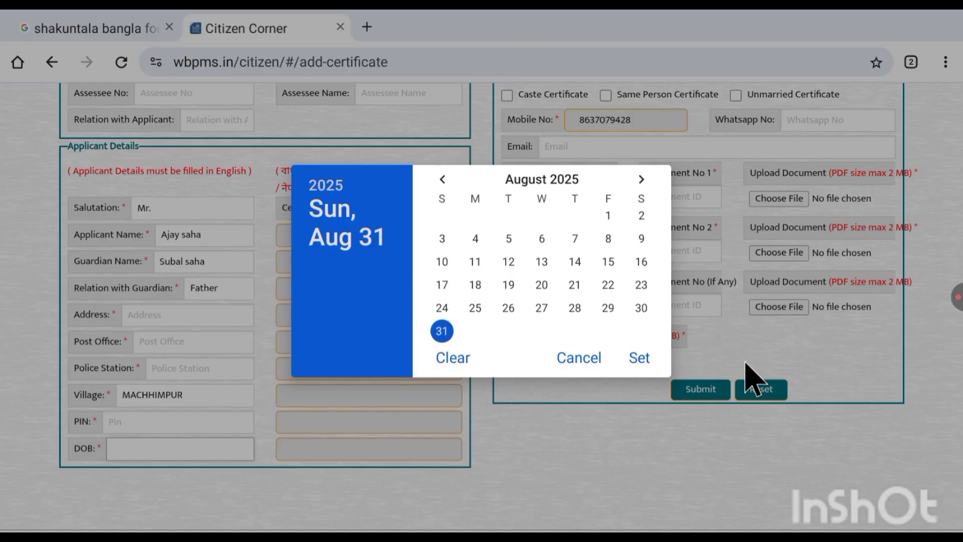
pyautogui.click(769, 365)
# Add the Income Certificate and go through the Annual Income, Income Source and Whatsapp No fields
pyautogui.scroll(3, 960, 309)
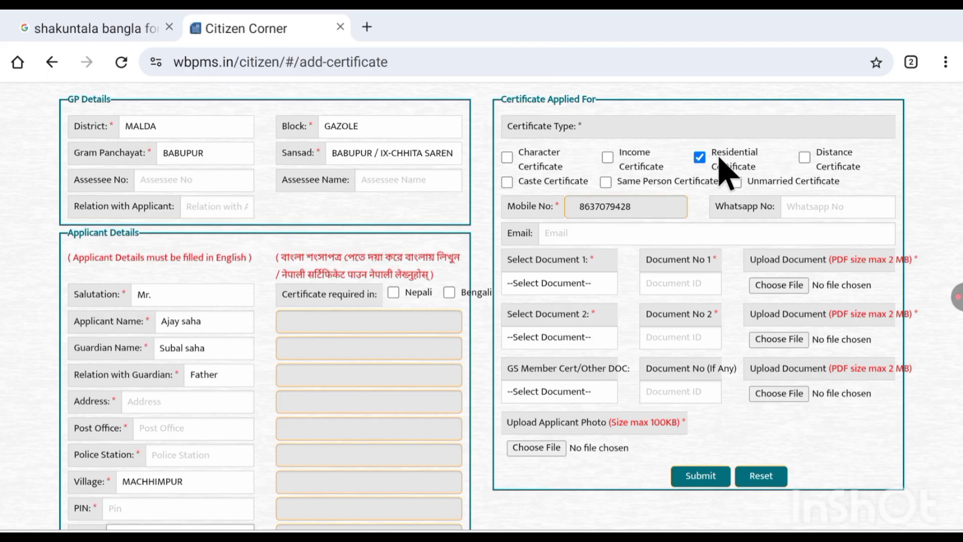
pyautogui.click(608, 157)
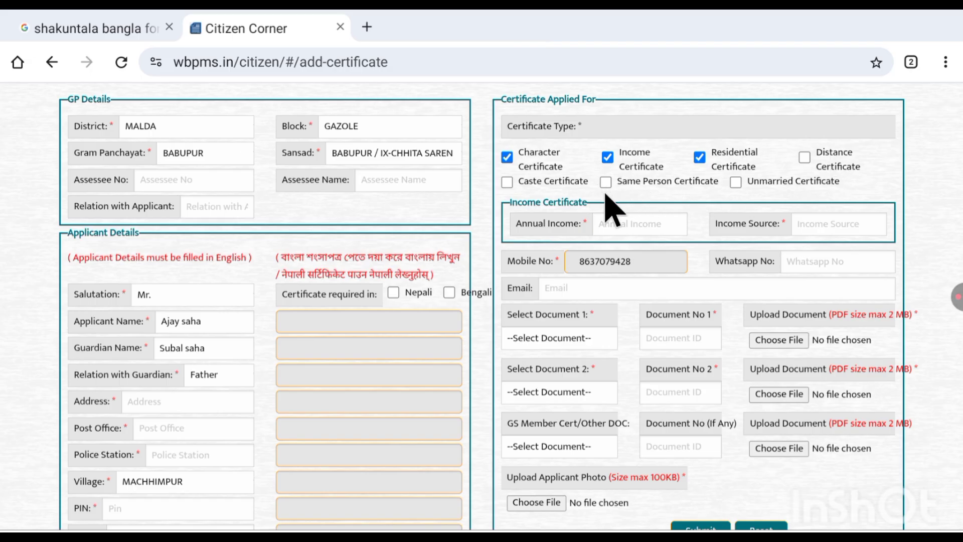
pyautogui.click(617, 226)
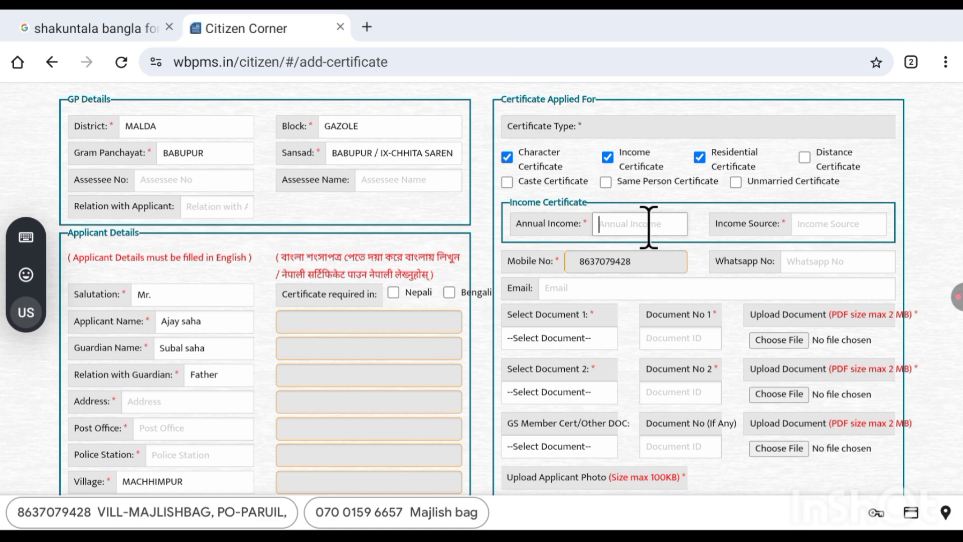
pyautogui.click(854, 228)
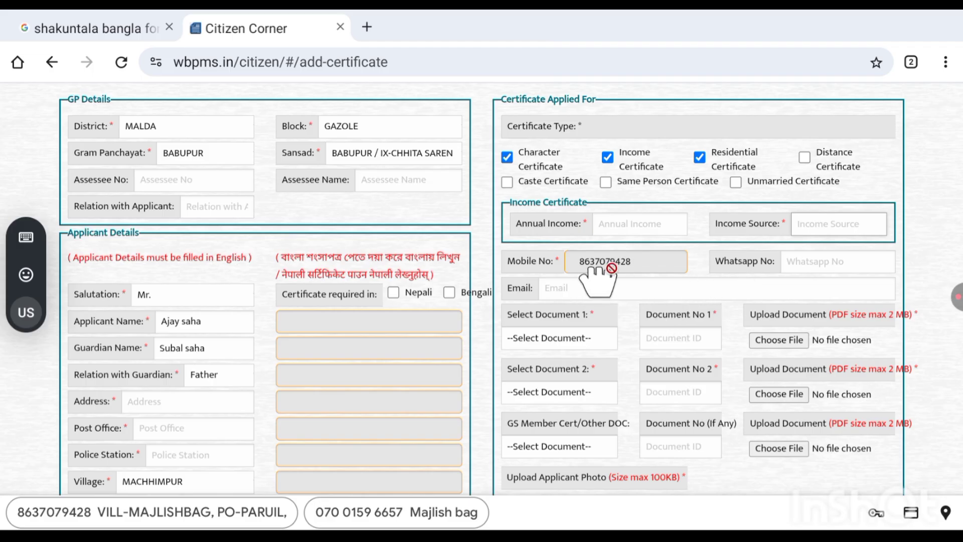
pyautogui.click(874, 265)
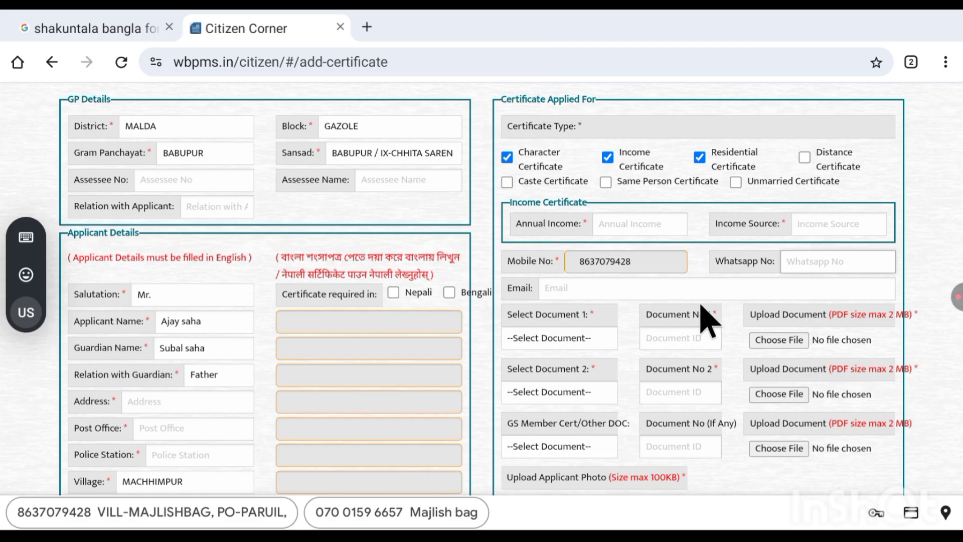
# Set Document 1 to Aadhaar Card and go to its document number
pyautogui.click(556, 339)
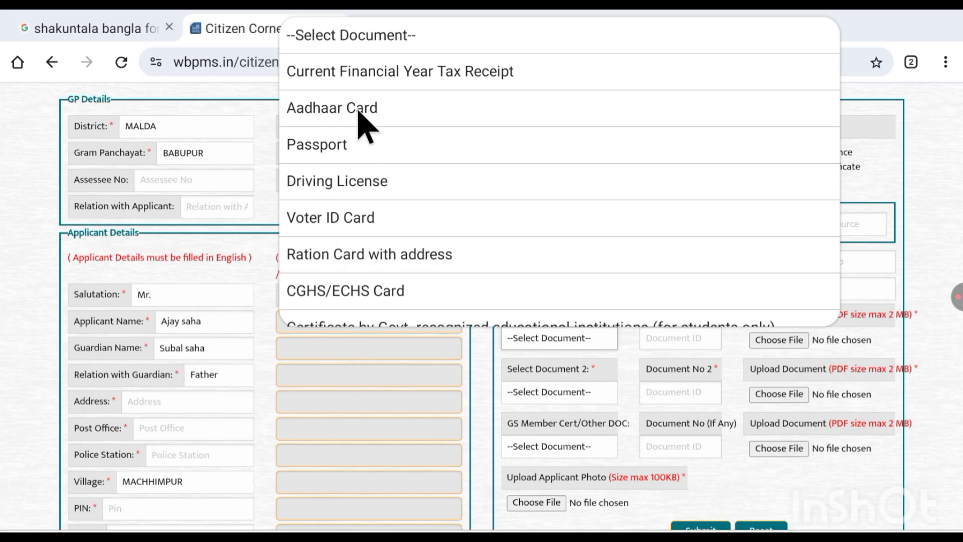
pyautogui.click(588, 335)
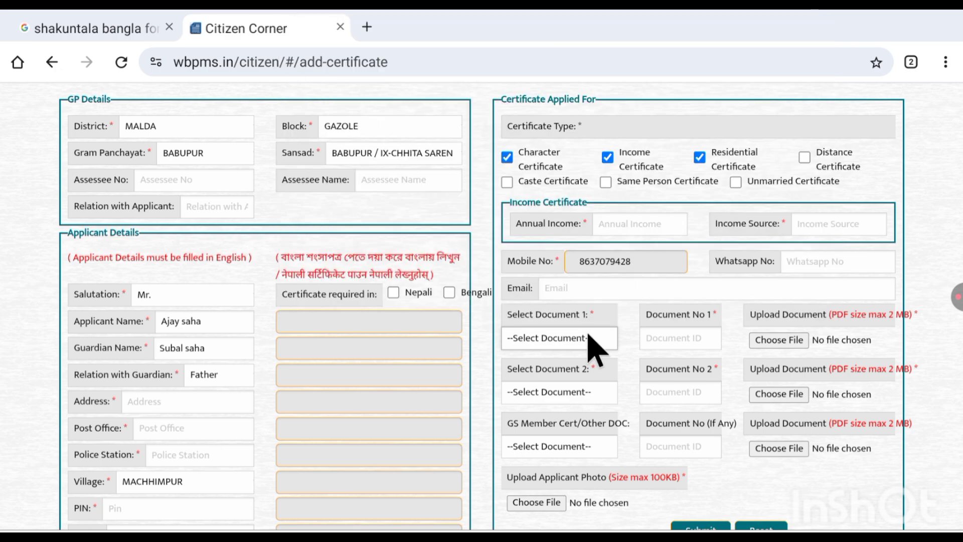
pyautogui.click(588, 334)
pyautogui.click(345, 113)
pyautogui.click(653, 338)
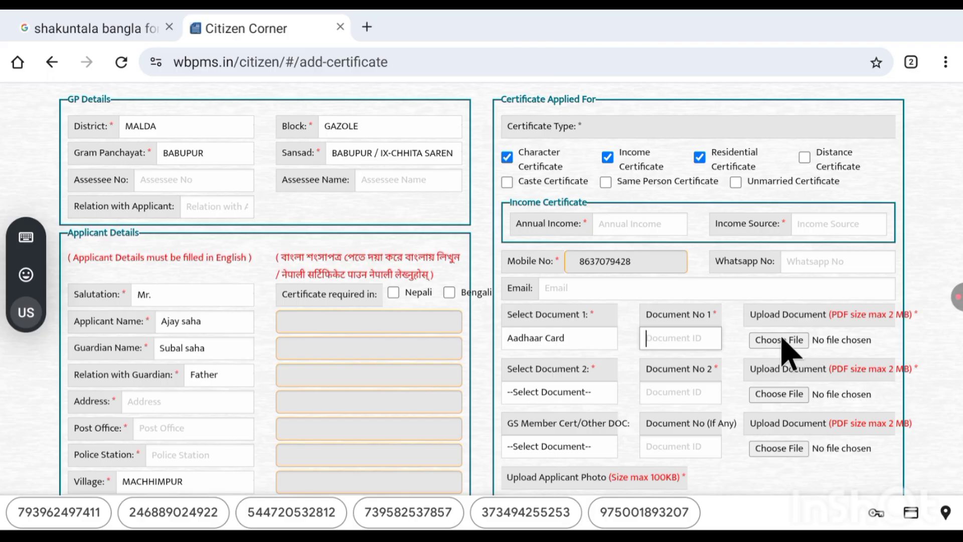
# Check Document 2's options and set the extra document to GS Member Certificate
pyautogui.click(572, 393)
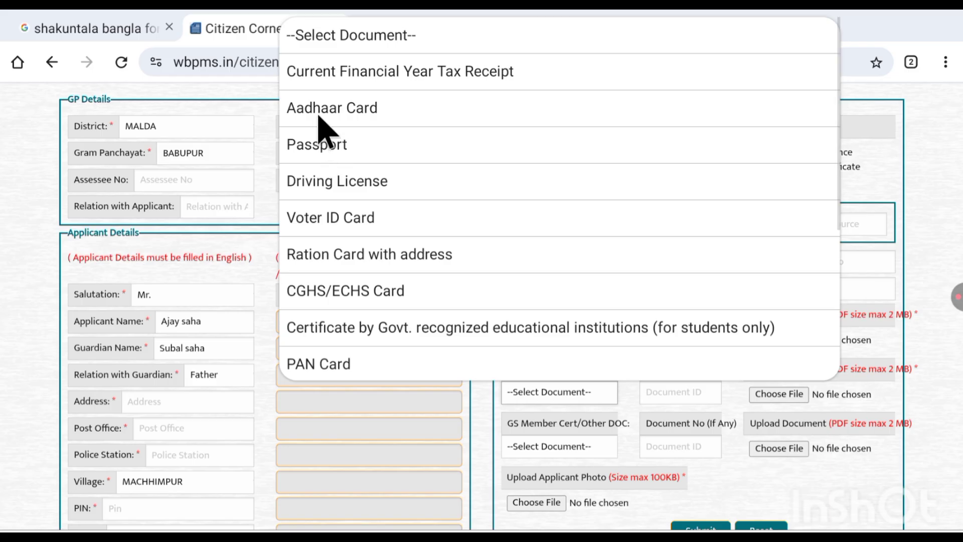
pyautogui.click(691, 392)
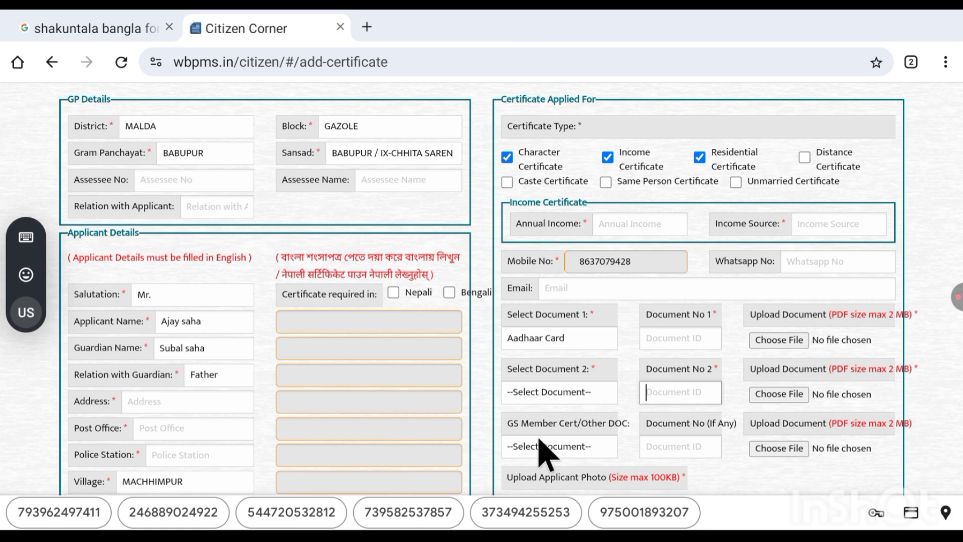
pyautogui.click(565, 447)
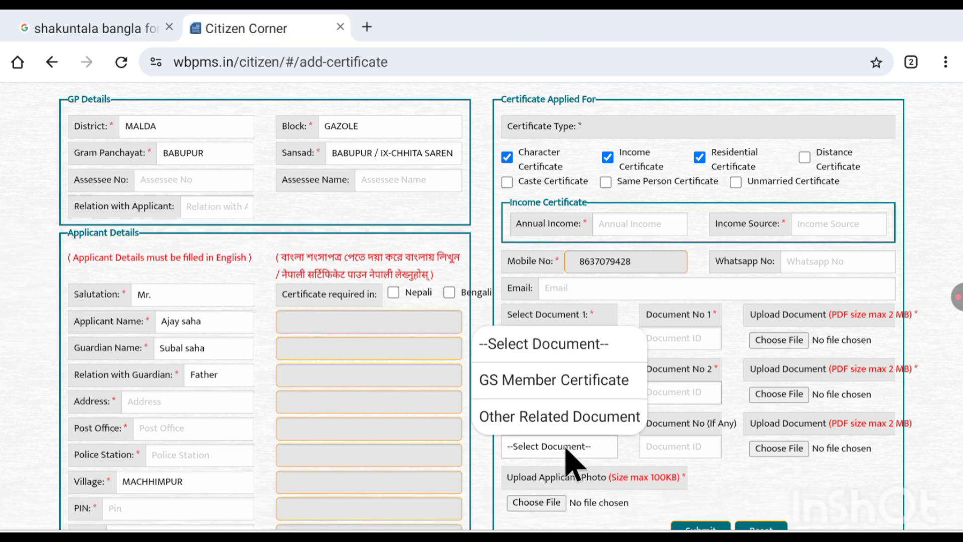
pyautogui.click(545, 386)
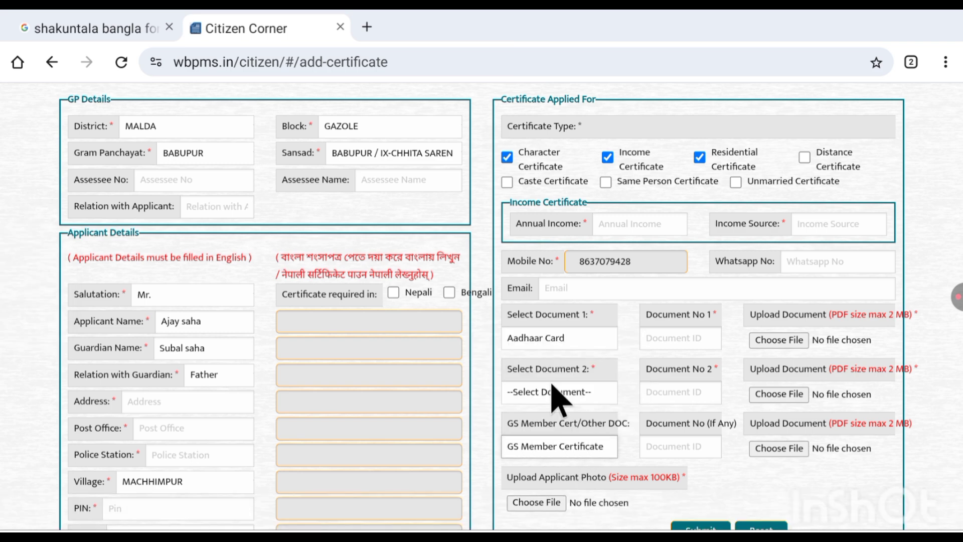
# Attach Rina.pdf for the GS Member Certificate and begin choosing the applicant photo
pyautogui.click(776, 447)
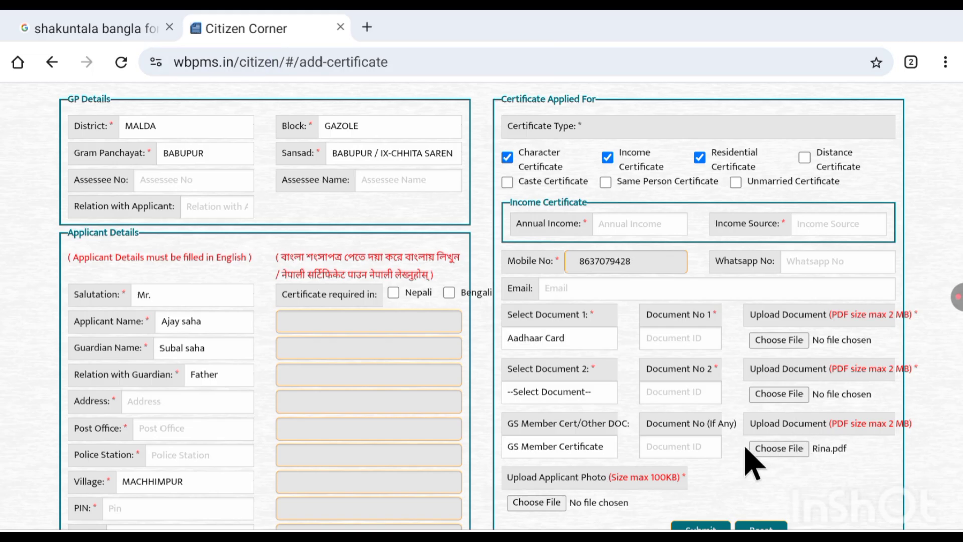
pyautogui.click(538, 503)
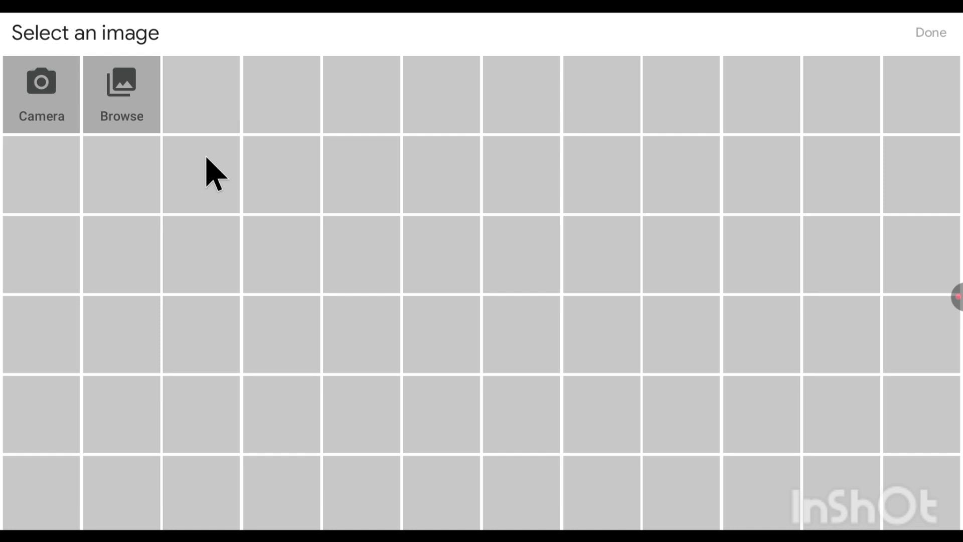
# Pick 312042.4.jpg from Downloads as the applicant photo
pyautogui.click(123, 99)
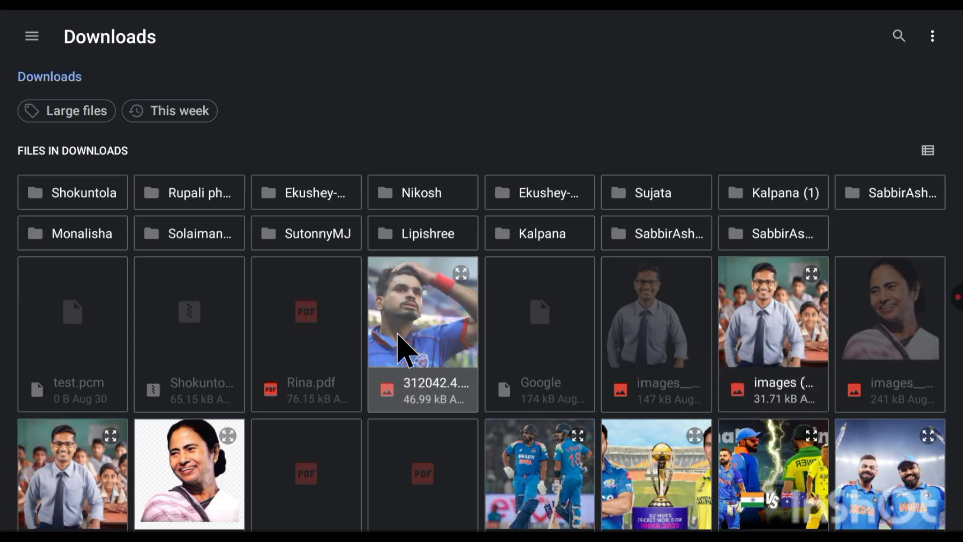
pyautogui.click(411, 331)
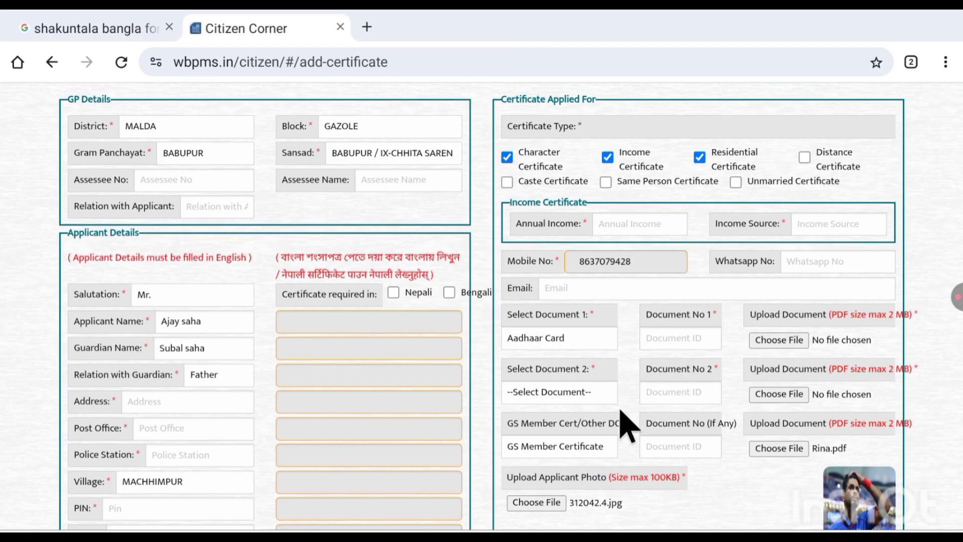
pyautogui.scroll(-5, 627, 425)
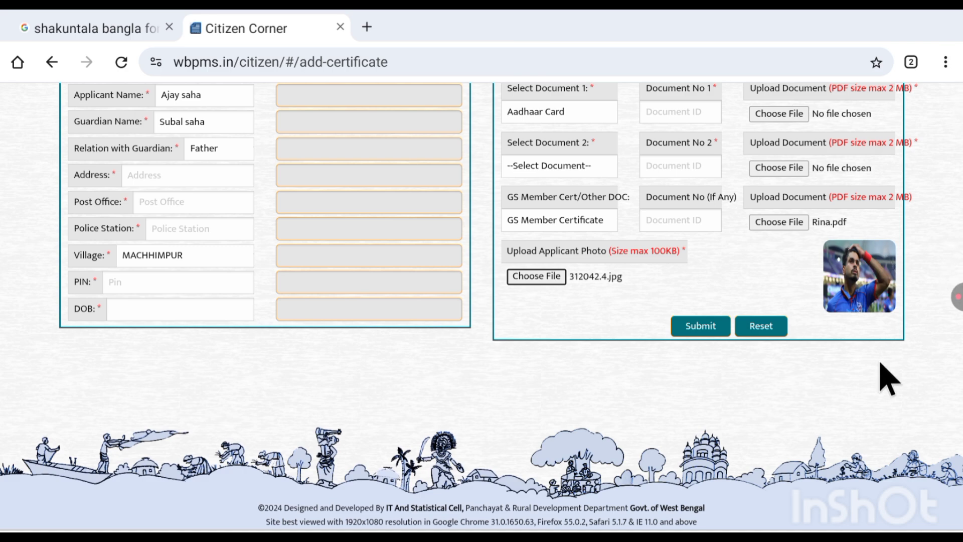
pyautogui.scroll(7, 886, 389)
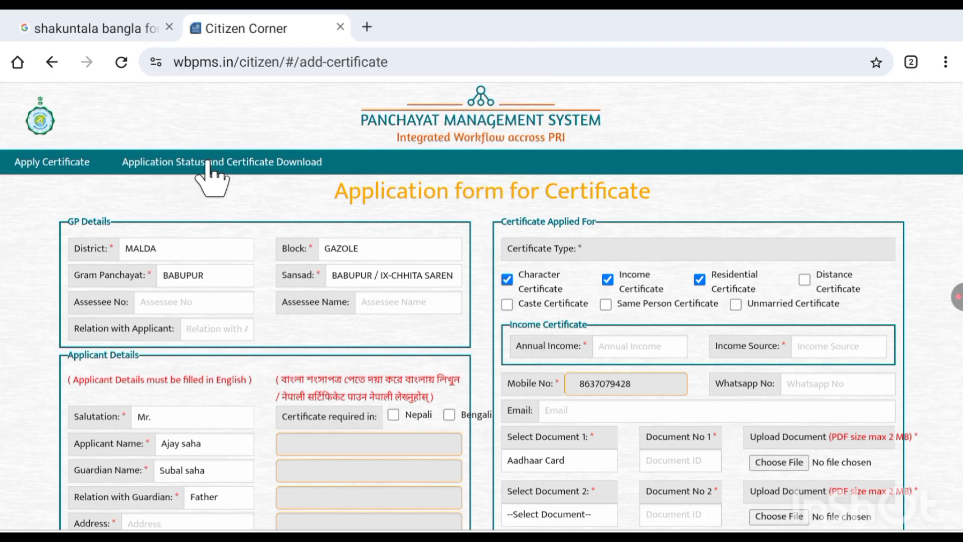
# Open Application Status and Certificate Download to see the Certificate List with statuses
pyautogui.click(276, 161)
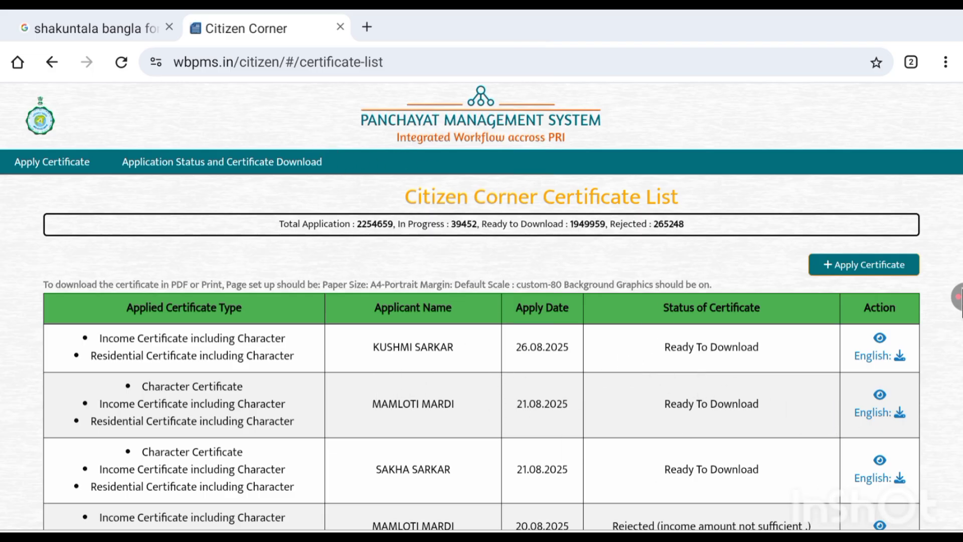
pyautogui.click(956, 300)
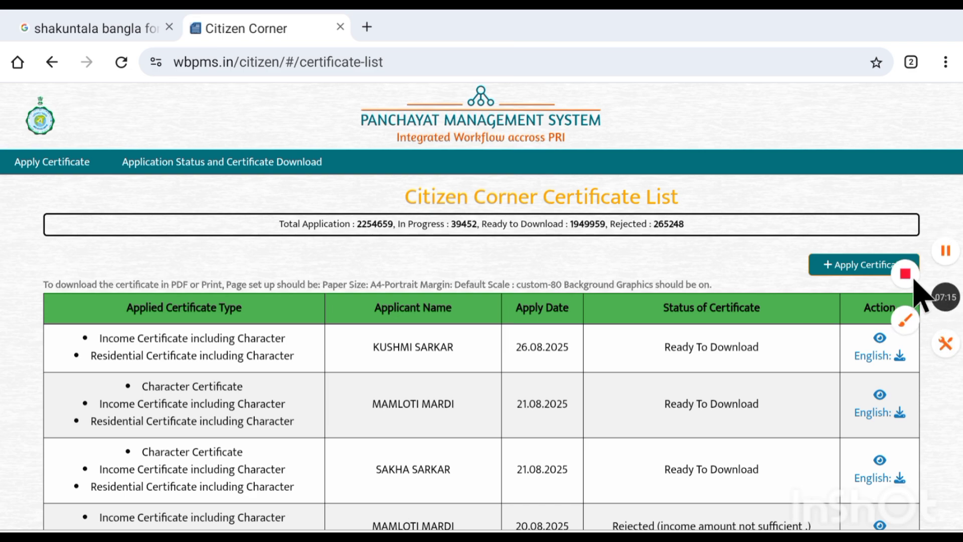
pyautogui.click(944, 297)
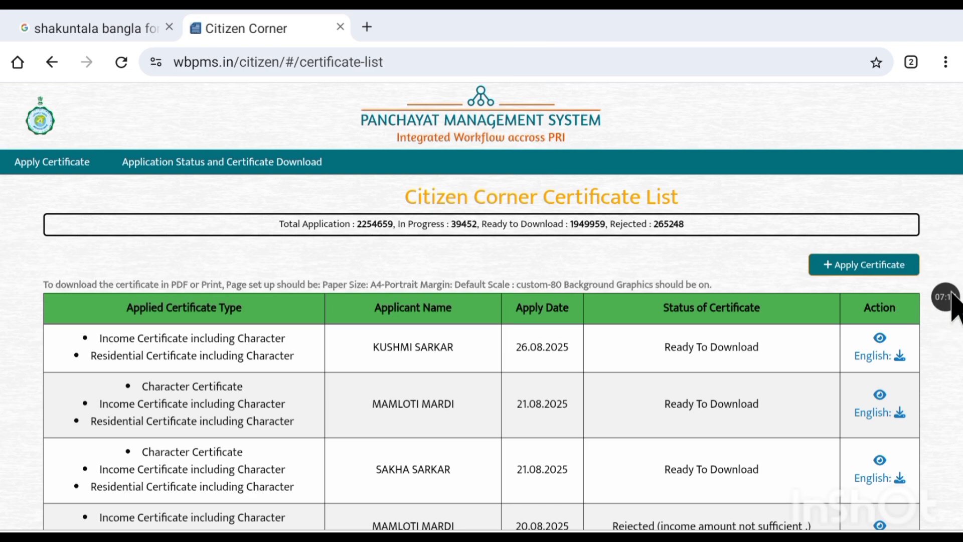